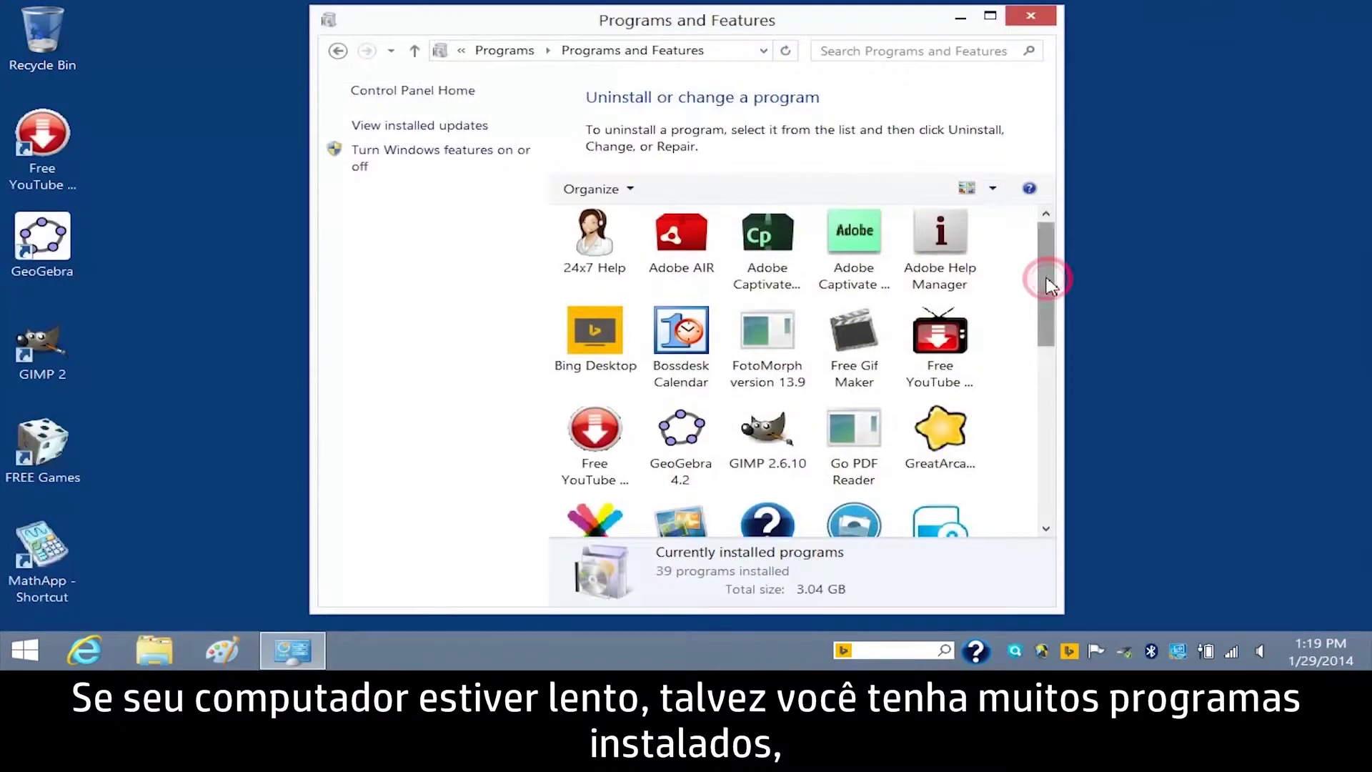
left_click_drag(1048, 282, 1051, 456)
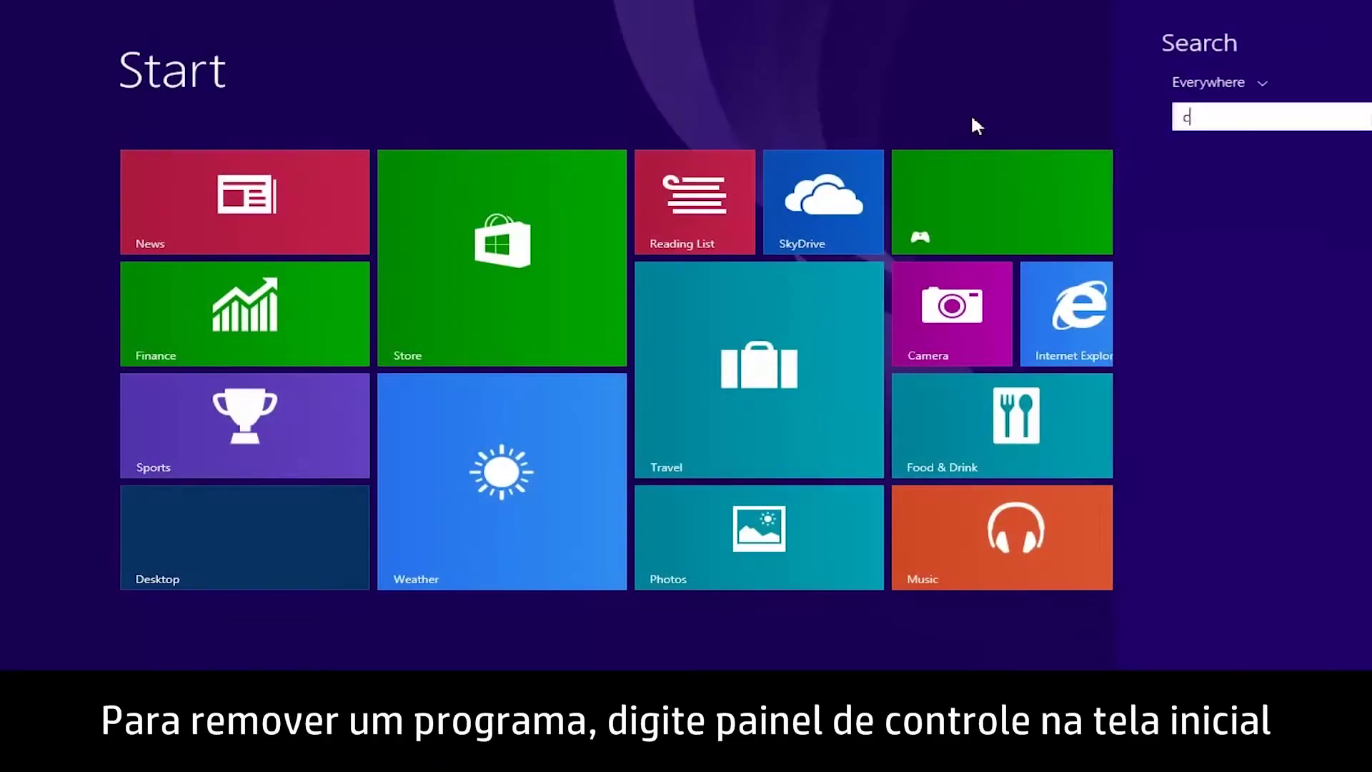
type("ontrol panel")
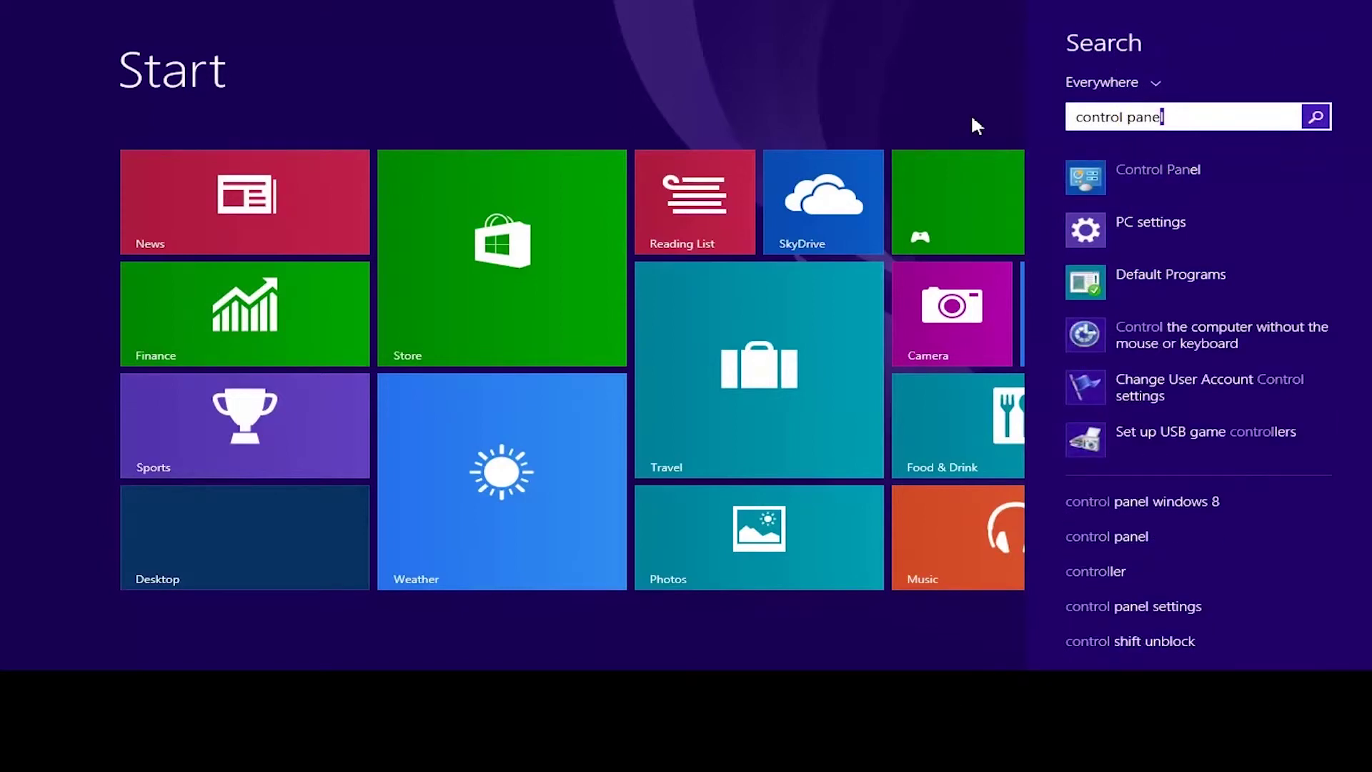
Open Control Panel from the 'control panel' Start screen search result
left_click(1110, 186)
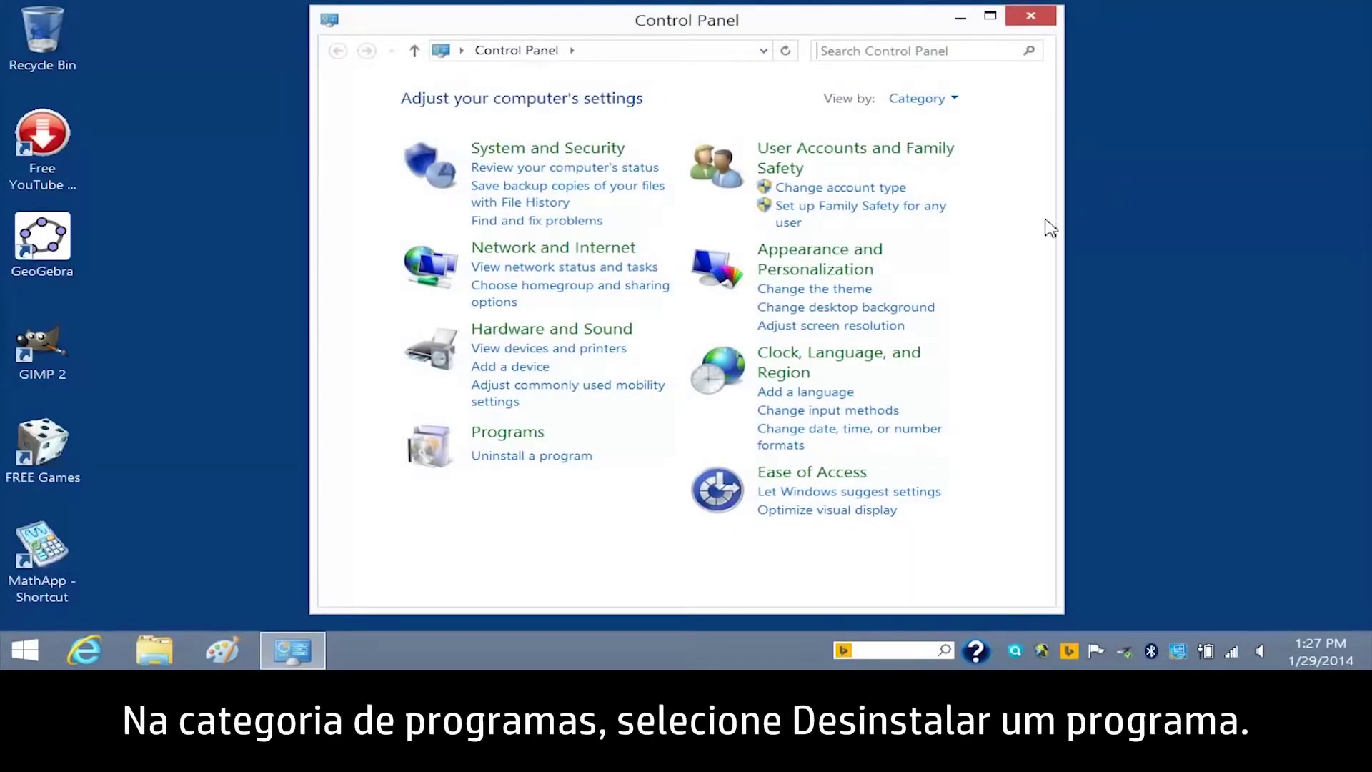
Under Uninstall a program, select Bing Desktop and bring up its Uninstall/Change/Repair menu
left_click(597, 457)
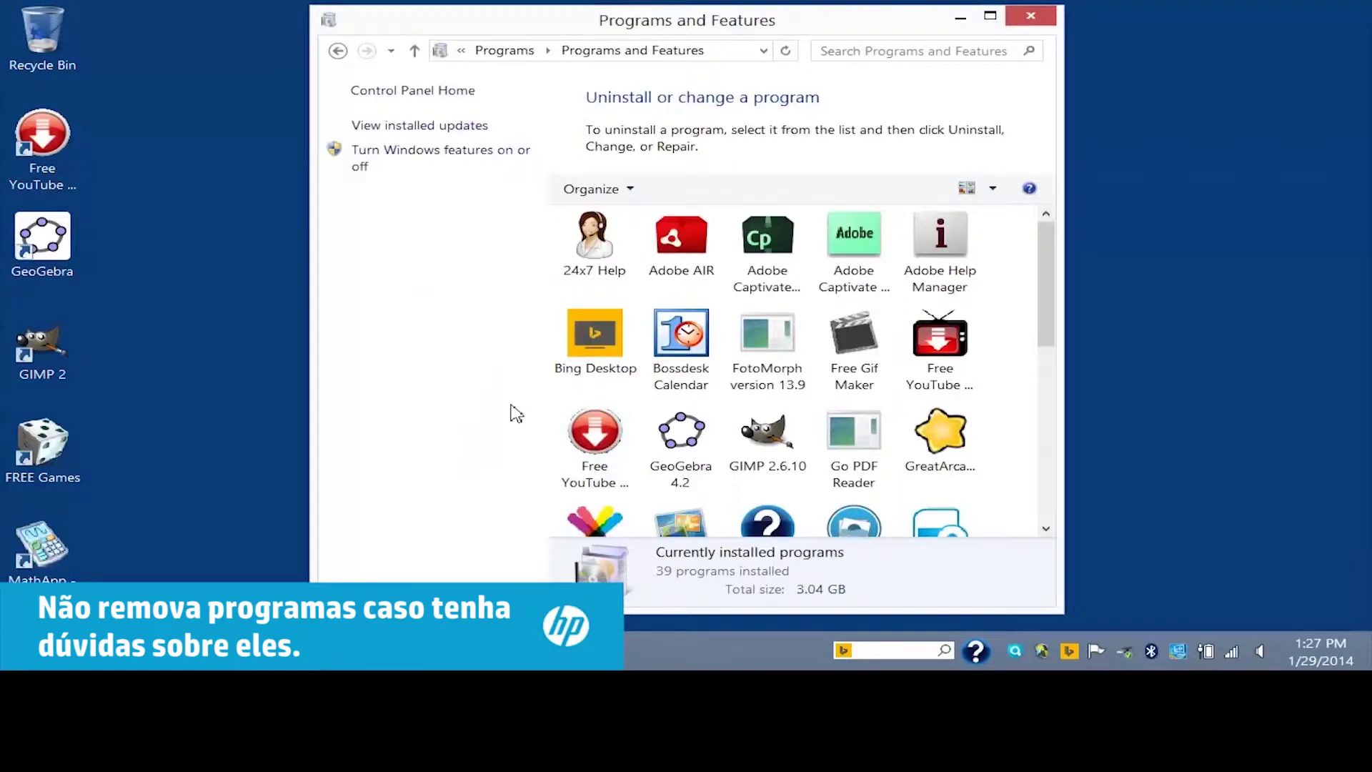
left_click(601, 345)
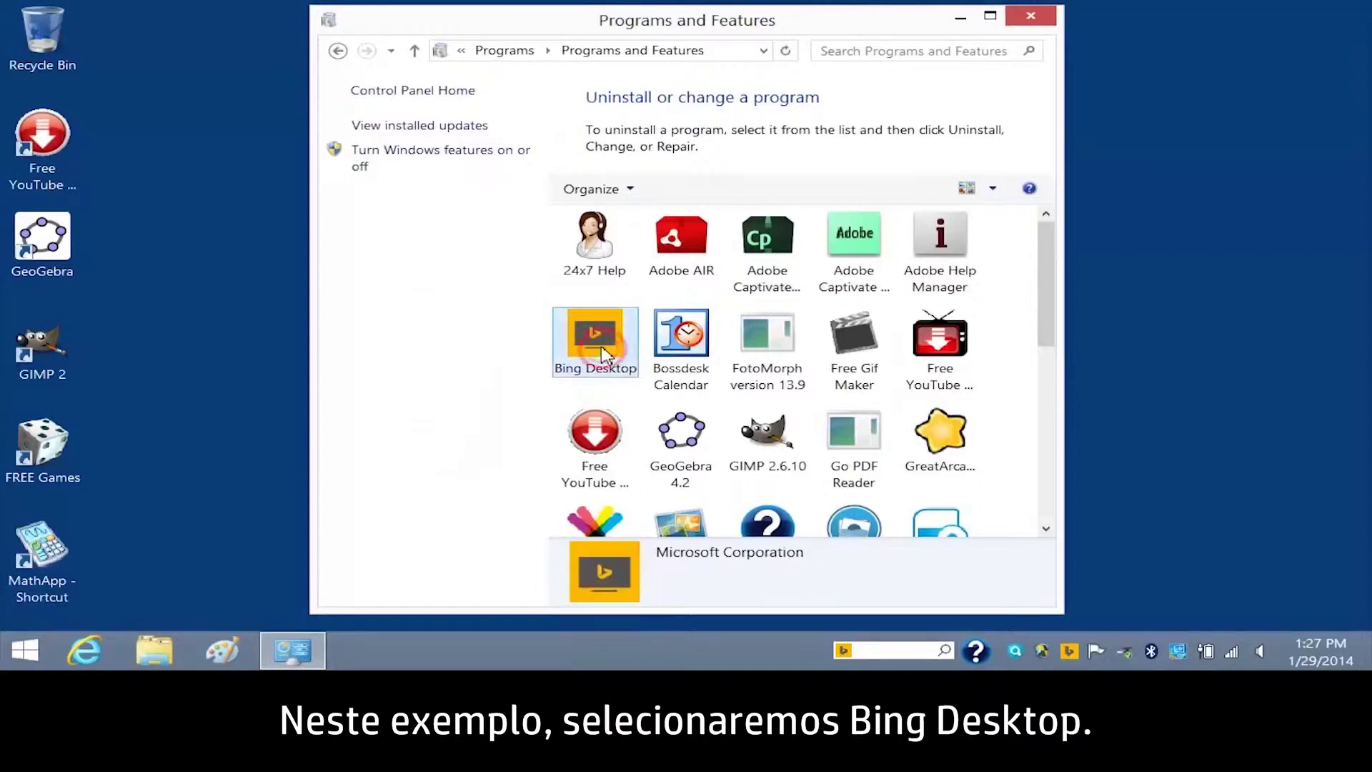
right_click(604, 349)
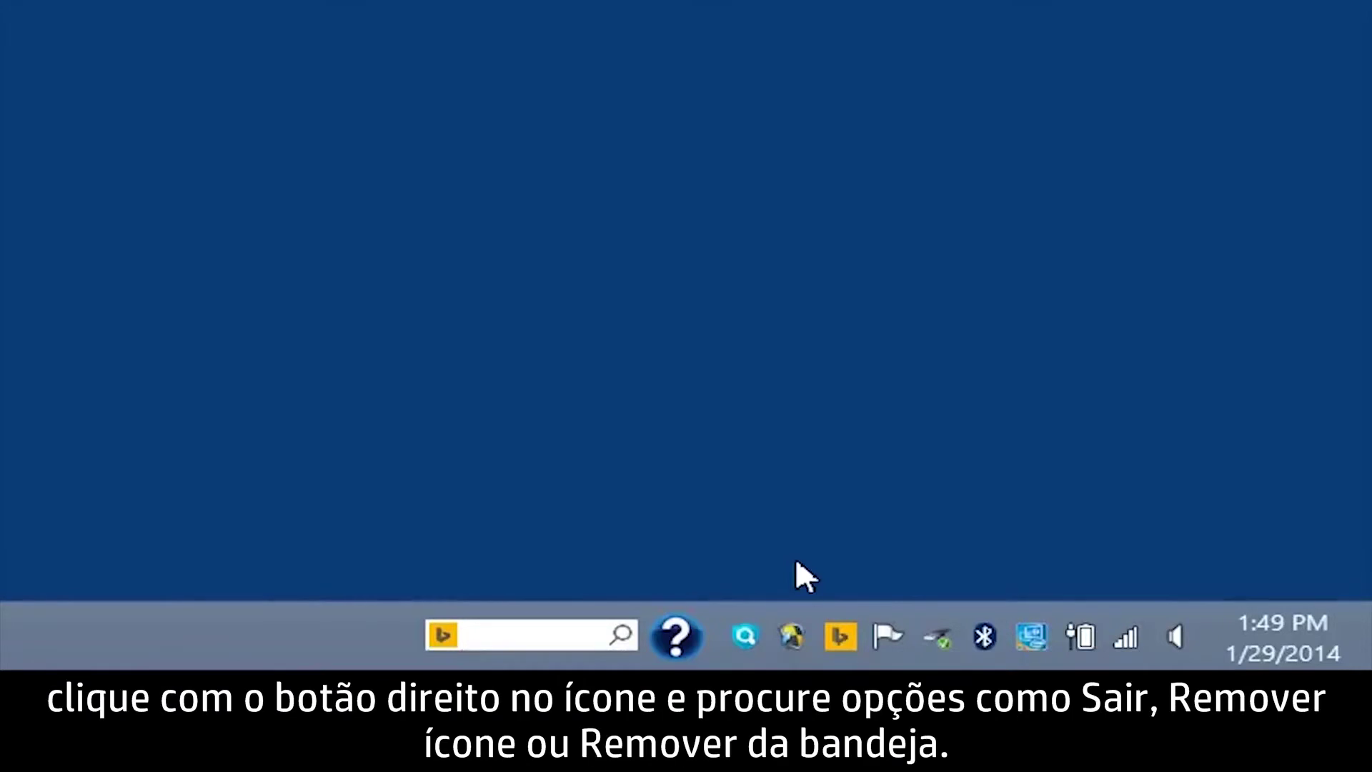
Show the context menus of the Bing toolbar, Bluetooth and Intel HD Graphics tray icons
right_click(840, 638)
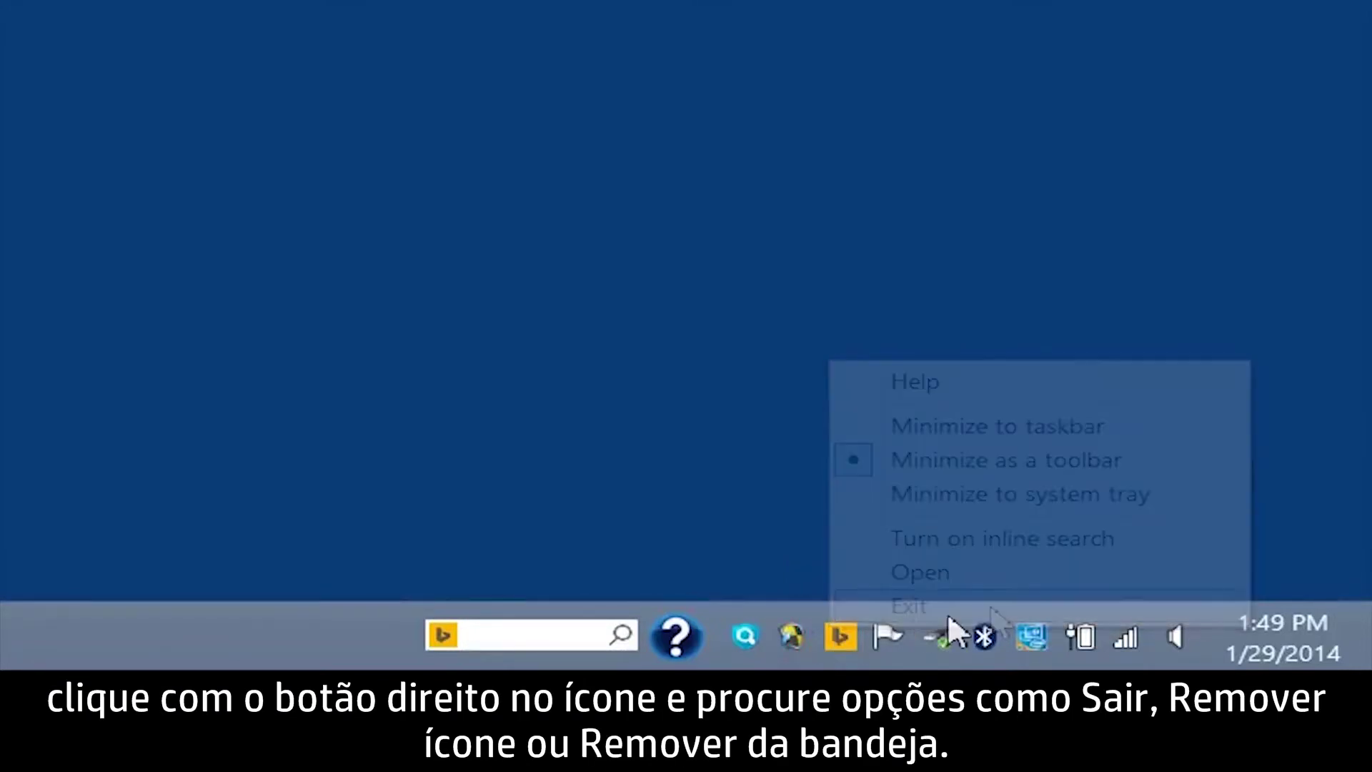
right_click(986, 636)
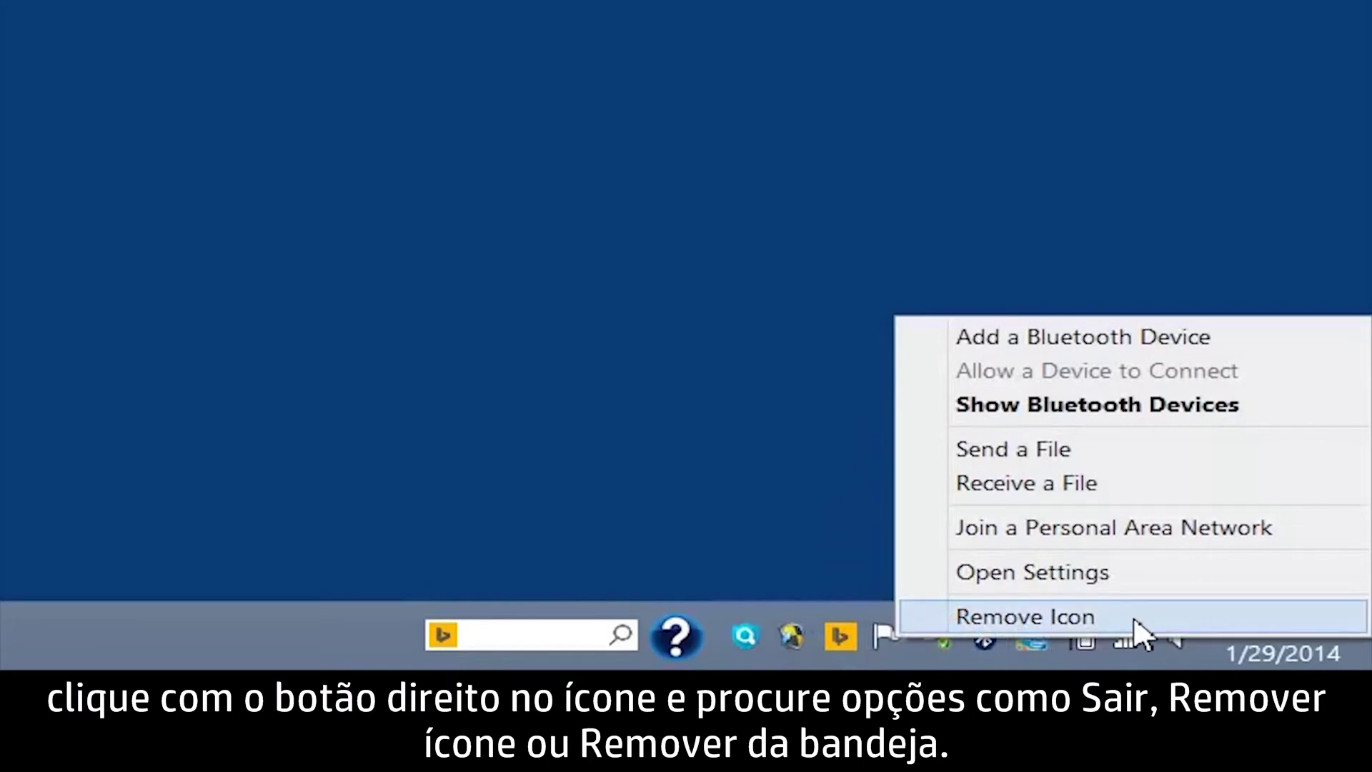
key("Escape")
right_click(1035, 638)
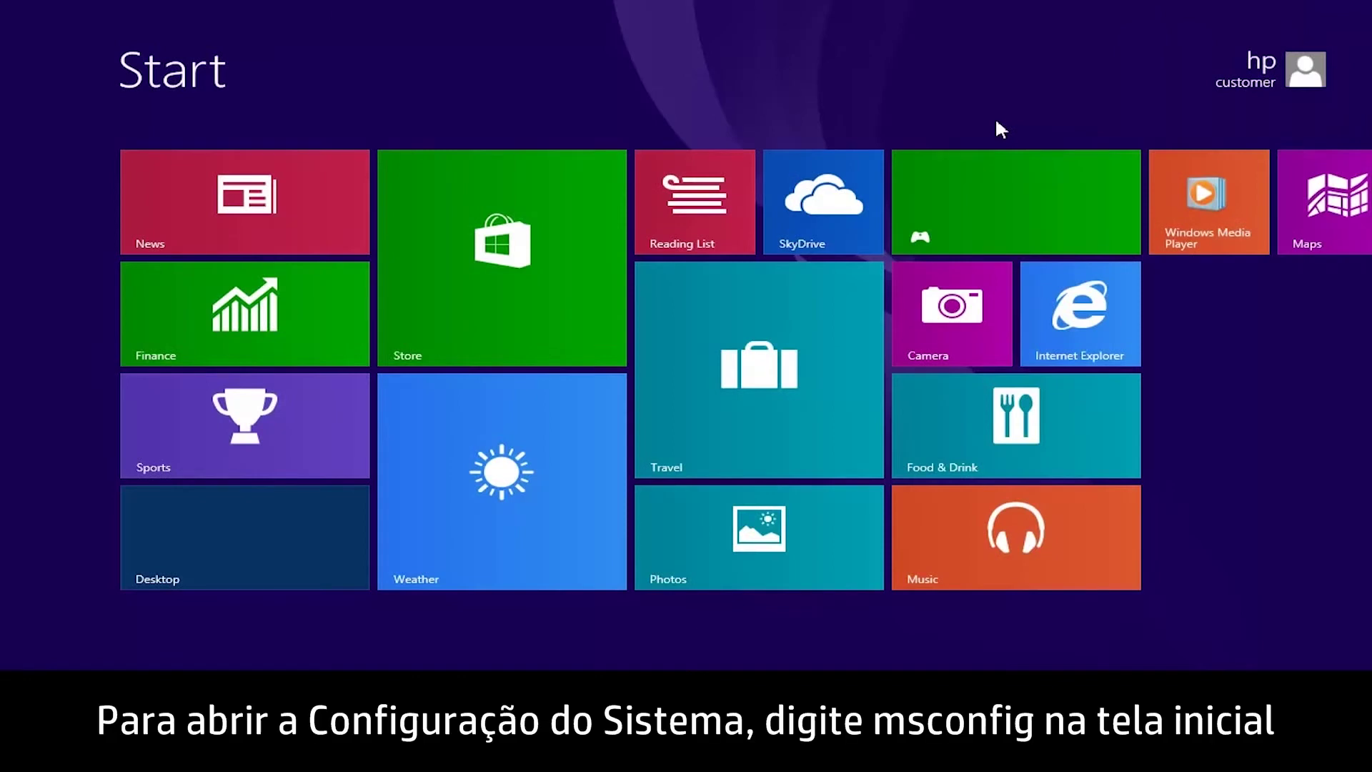
type("mscon")
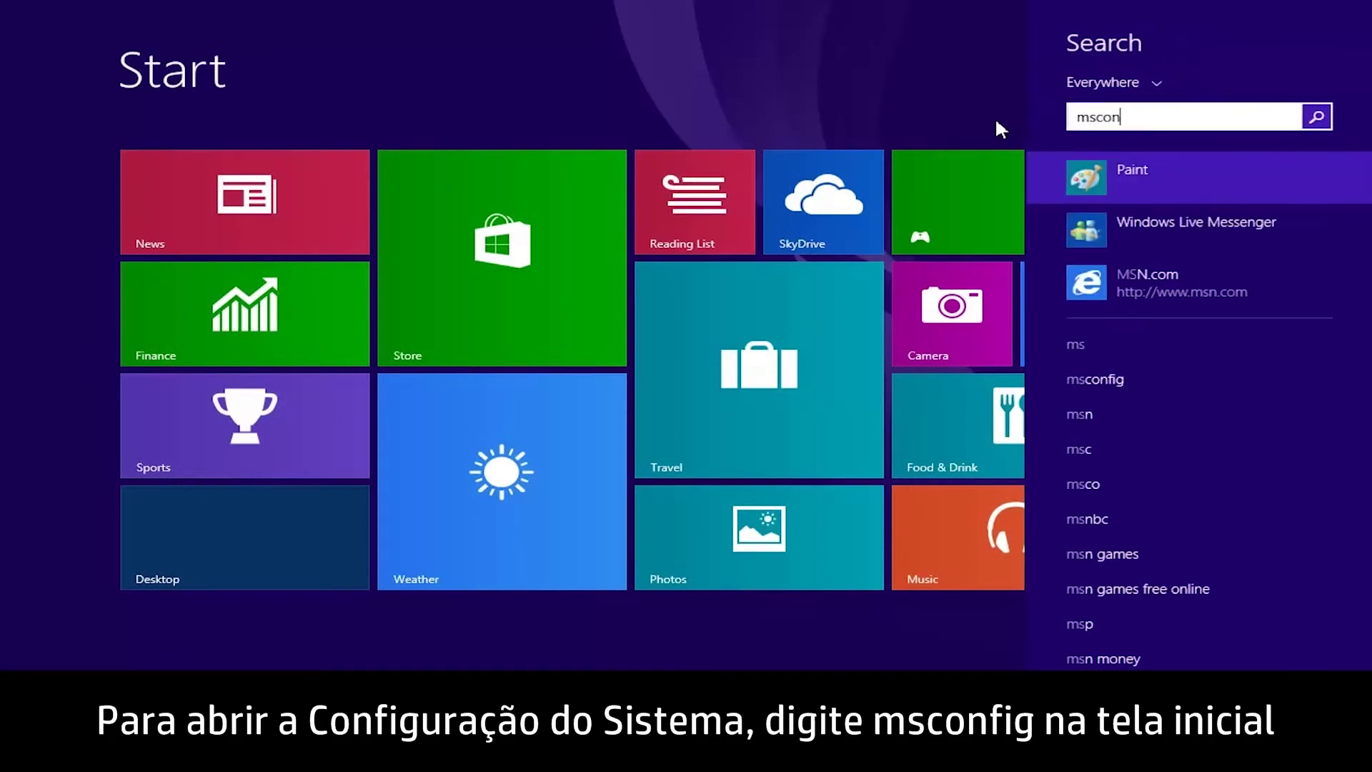
type("fig")
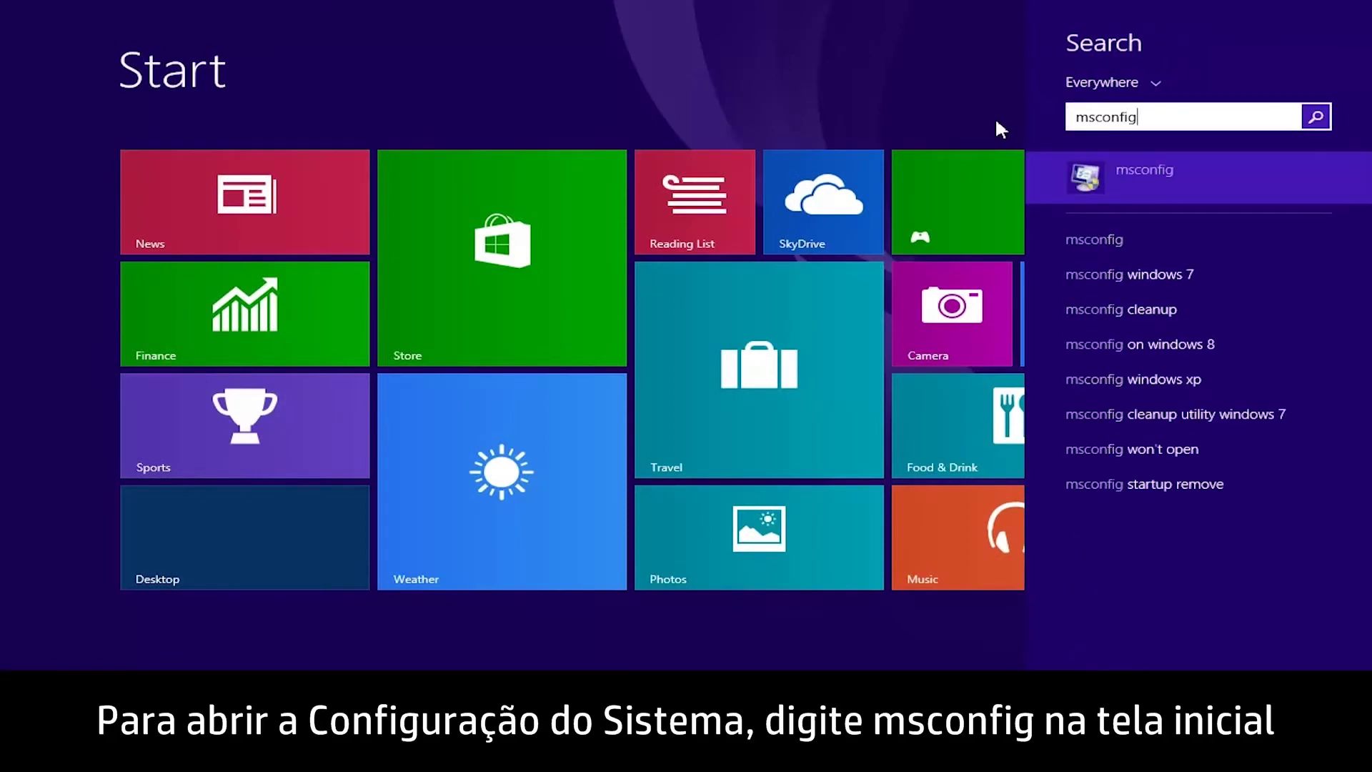
Reach Task Manager's startup list via the Startup tab of System Configuration (msconfig)
left_click(1128, 179)
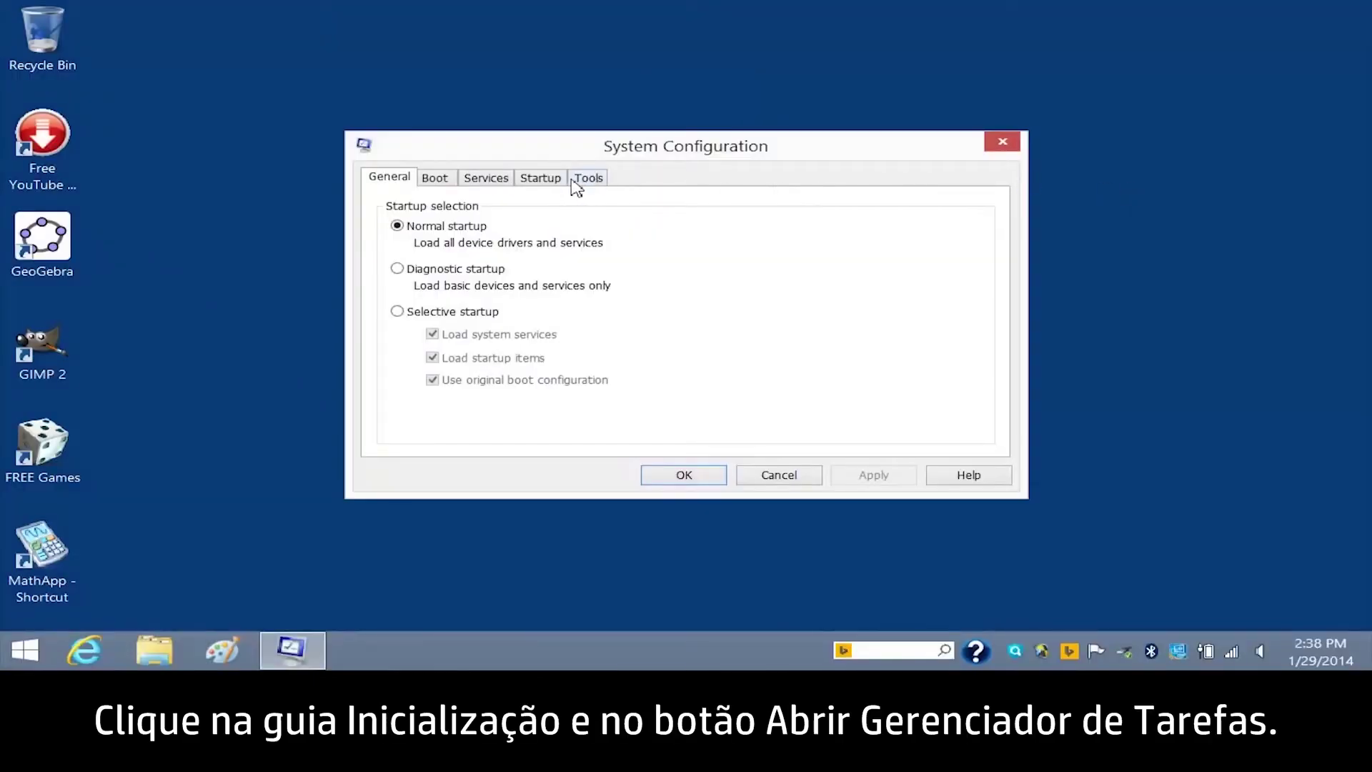
left_click(543, 178)
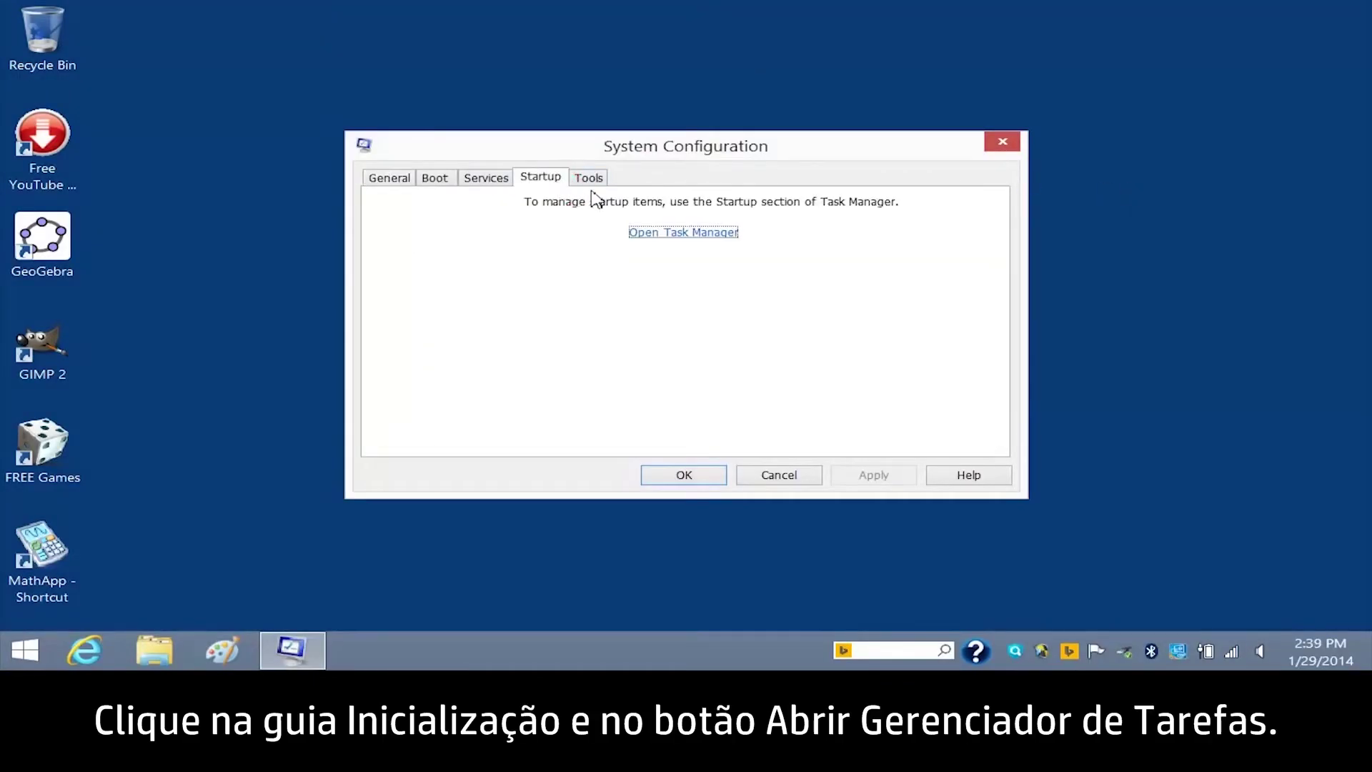
left_click(667, 232)
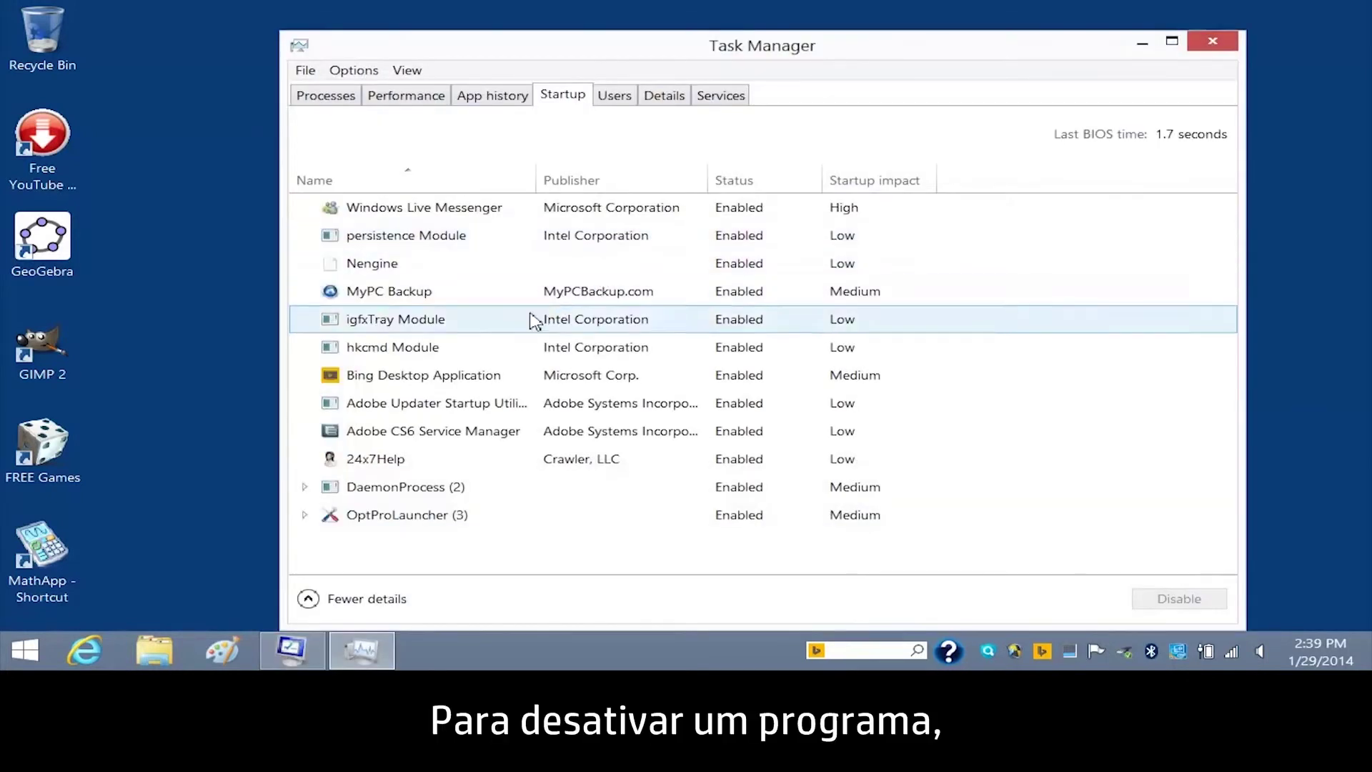
Show the Disable option for Bing Desktop Application in the Startup list
right_click(451, 378)
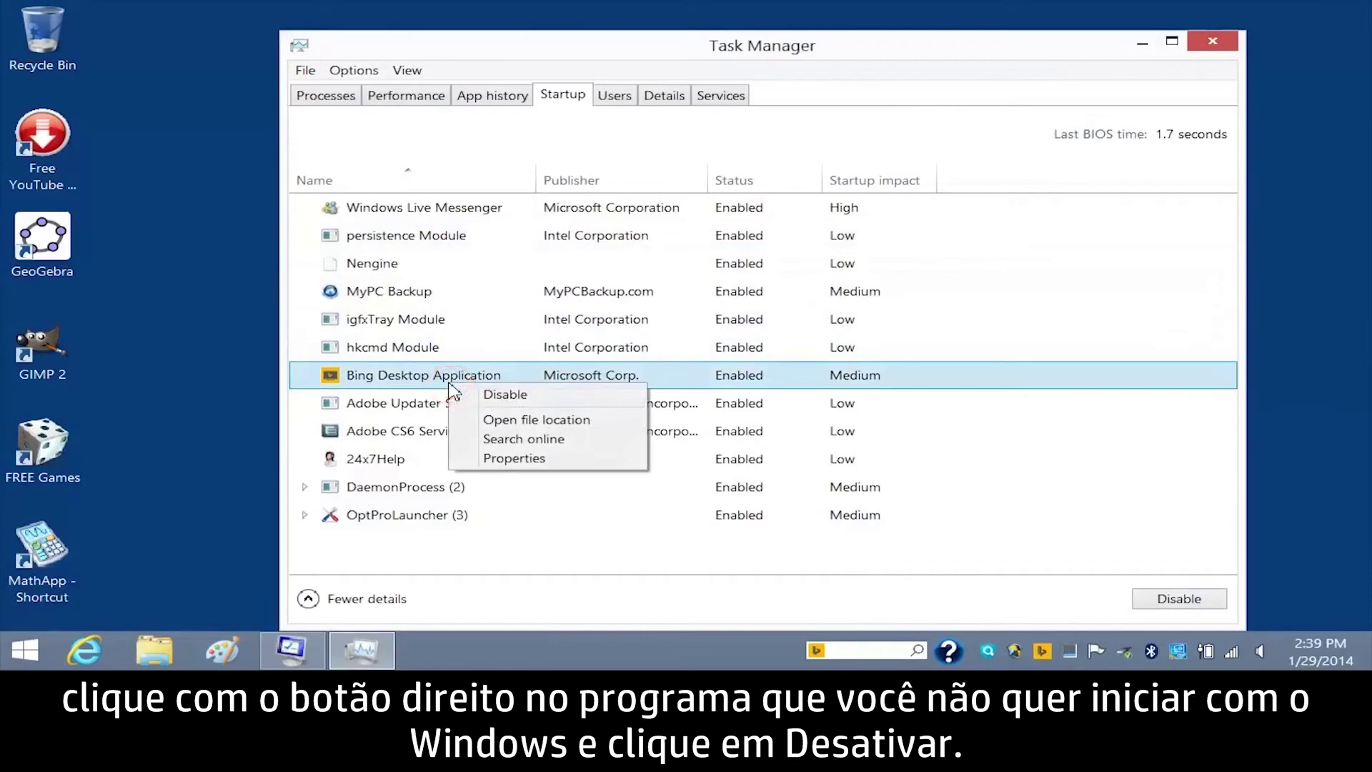